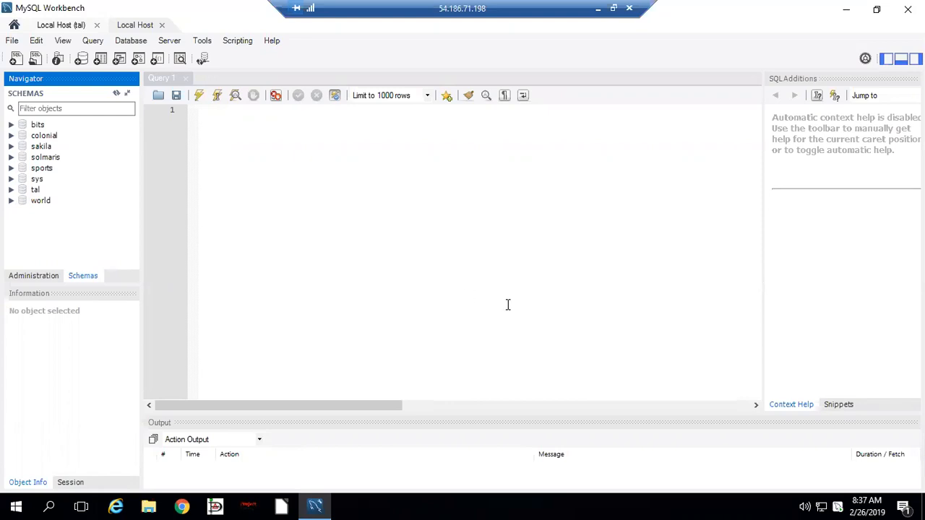
Step: Write and run a script that uses the tal database and selects all rows from toy, enlarge the result grid, and select the Fire Engine entry
left_click(242, 151)
type("use tal;   select * from toy;")
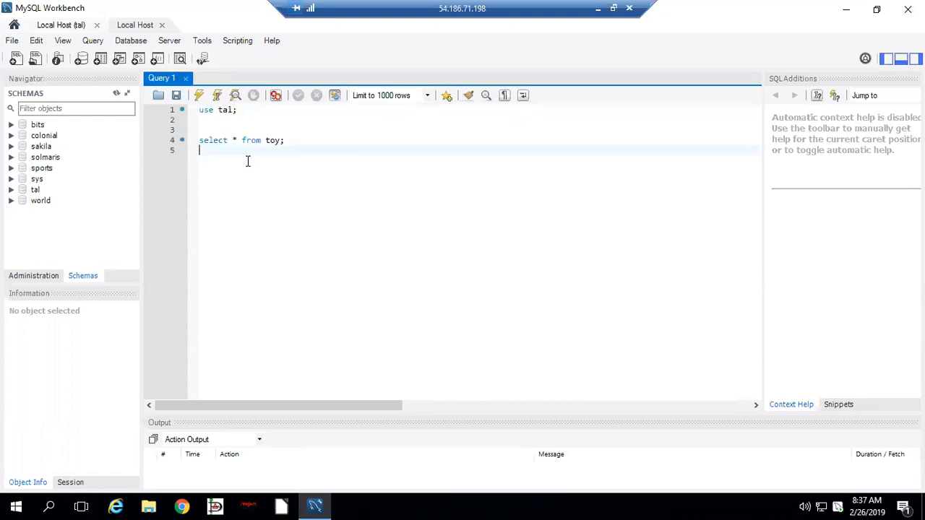
left_click(200, 97)
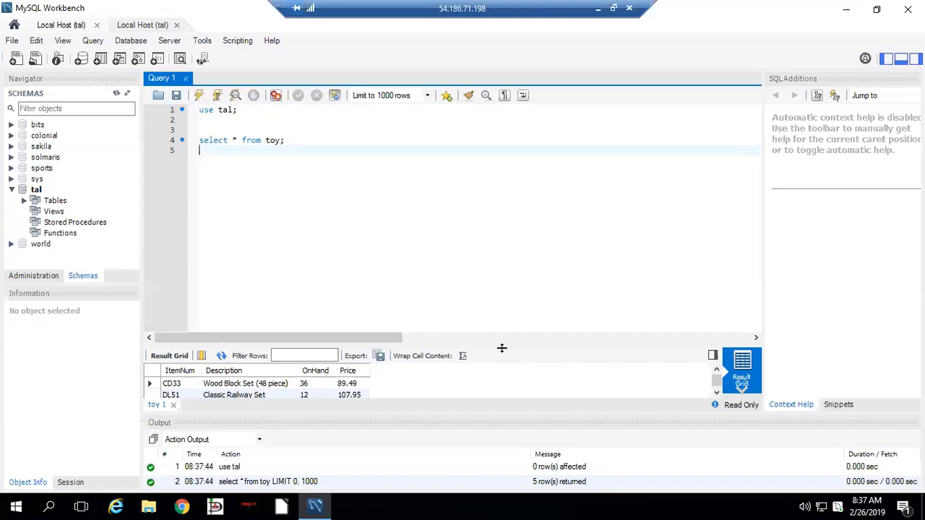
left_click_drag(484, 340, 476, 230)
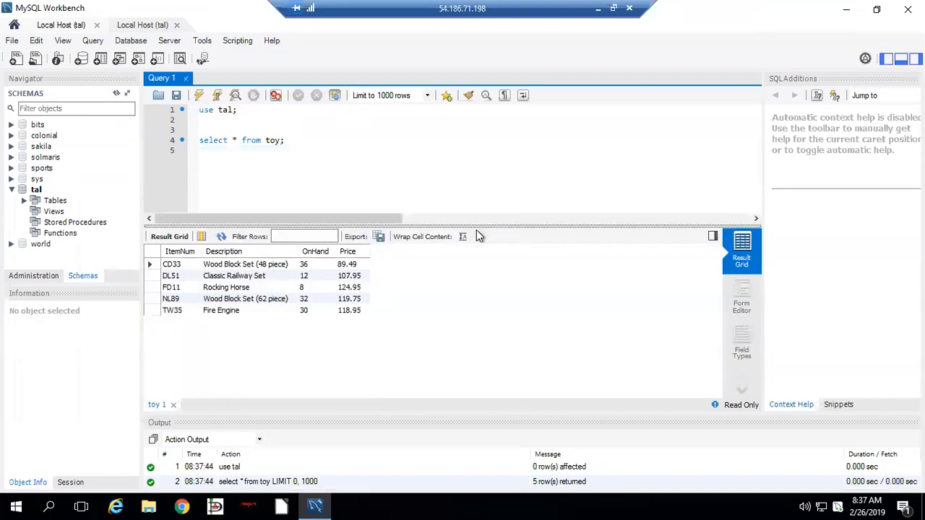
left_click(224, 310)
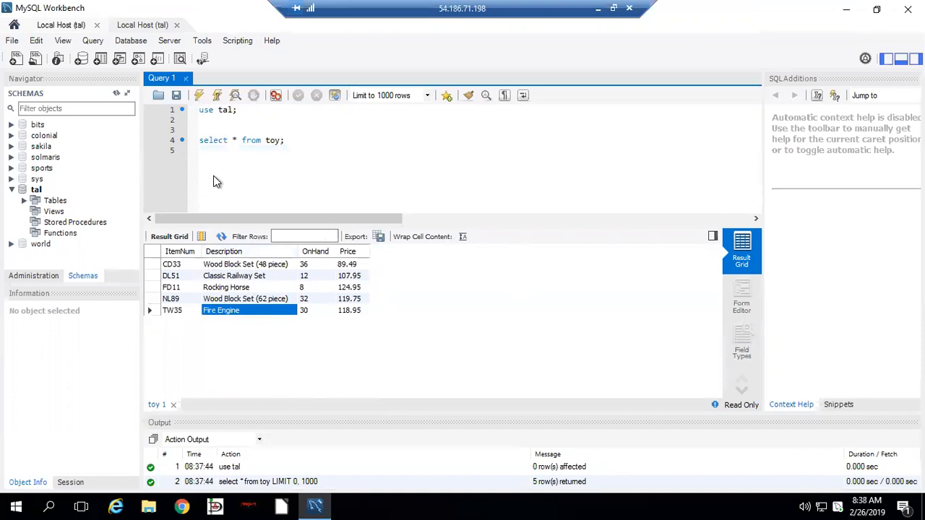
Step: Add an UPDATE statement setting toy's description to 'Hook & Ladder Truck' where ItemNum = 'TW35', without blank lines between its clauses
left_click(250, 176)
key("Return")
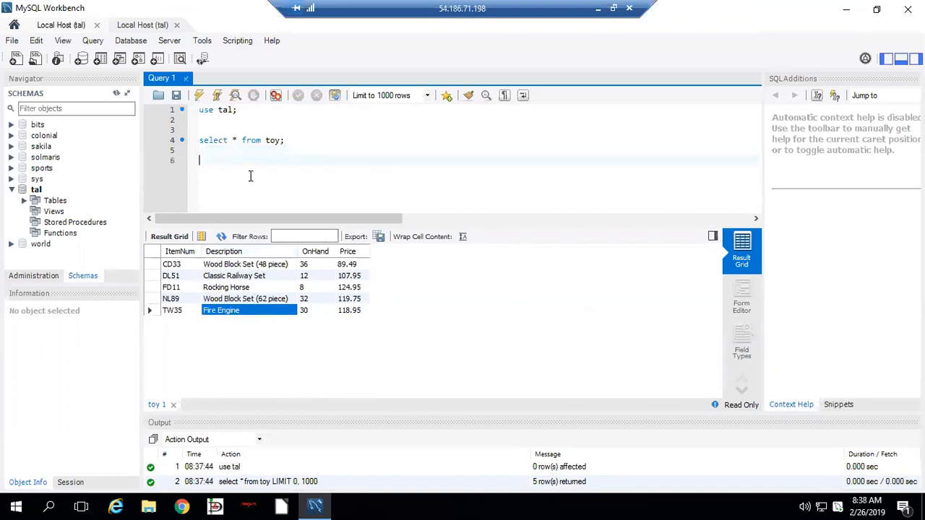
type("UPDATE toy  SET description = 'Hook & Ladder Truck'  where ItemNum = 'TW35';")
left_click(291, 166)
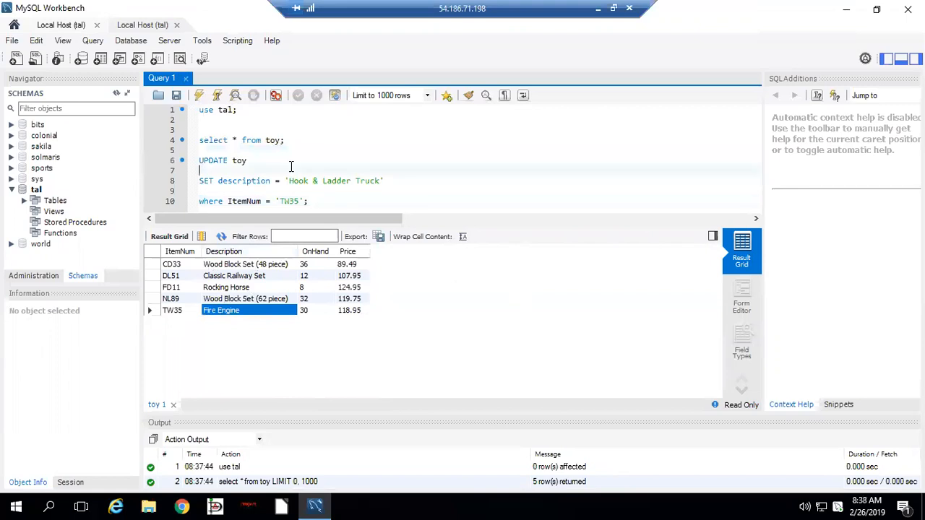
key("Delete")
key("Down")
key("Delete")
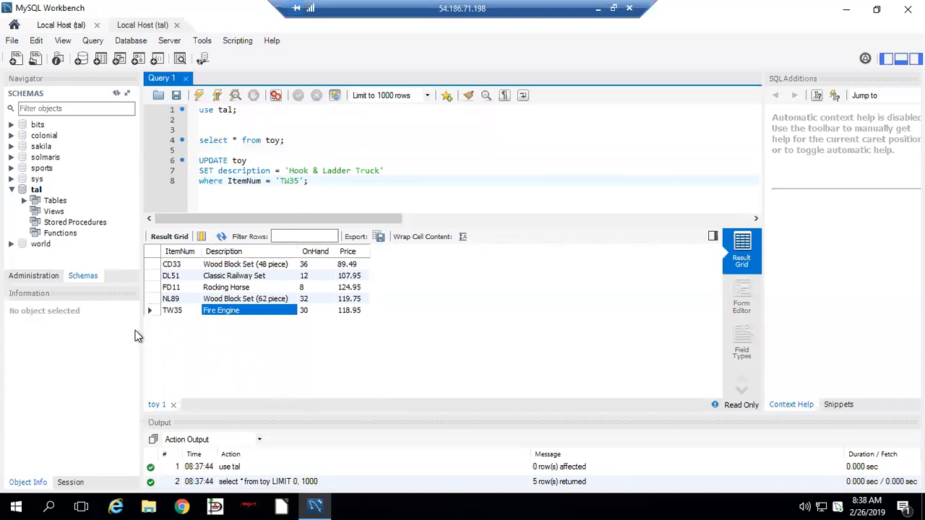
Step: Try to run only the UPDATE statement for item TW35
left_click_drag(337, 186, 166, 160)
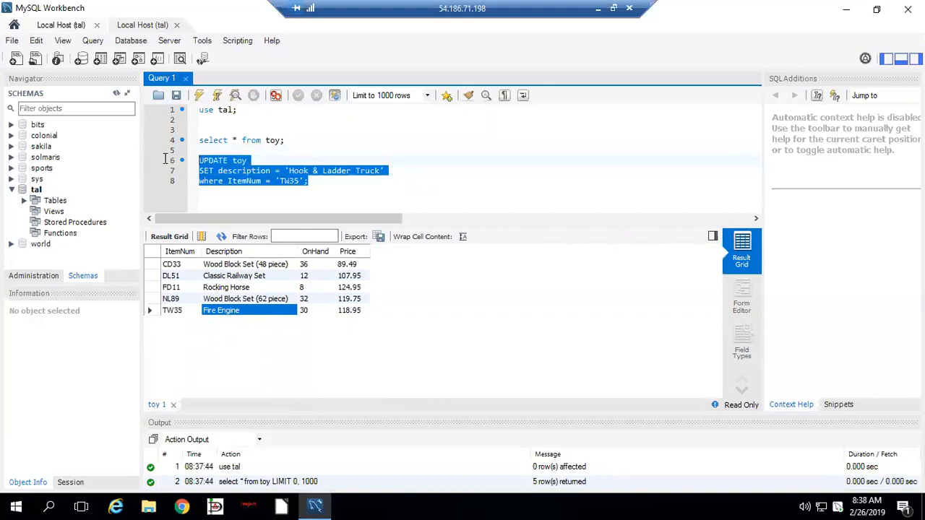
left_click(199, 96)
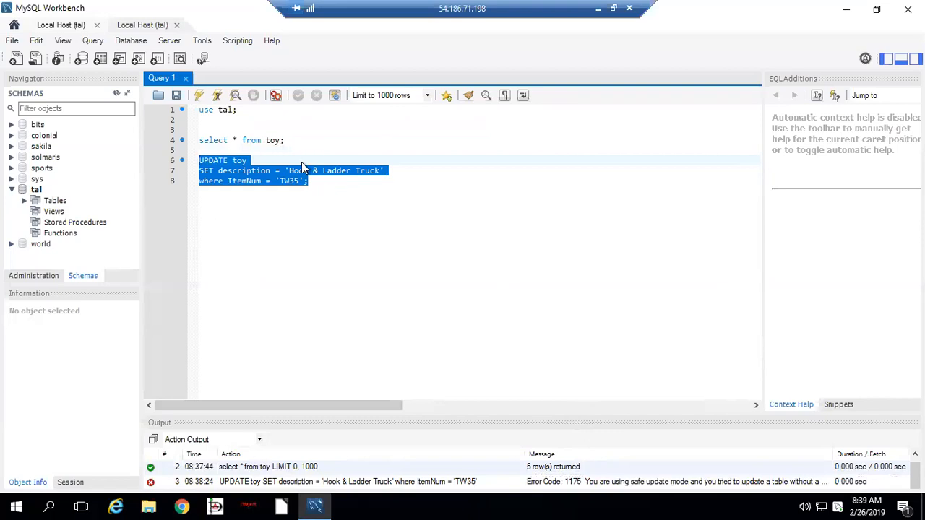
left_click(316, 188)
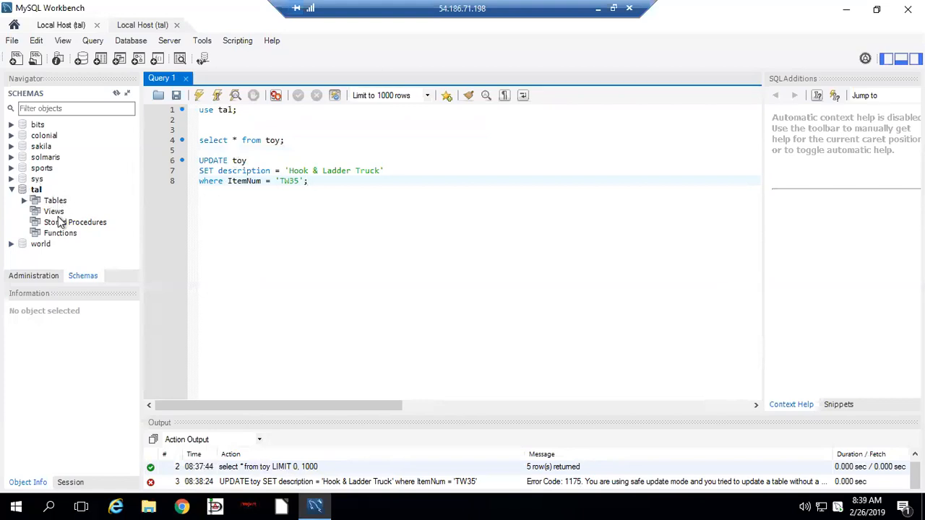
Step: Open the tal database's toy table for alteration to inspect its column and primary key settings
left_click(23, 200)
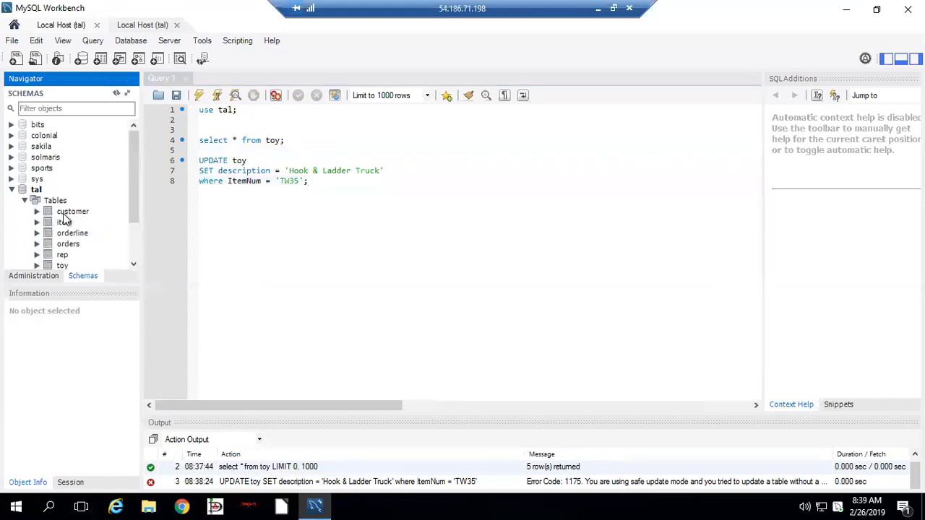
left_click(65, 266)
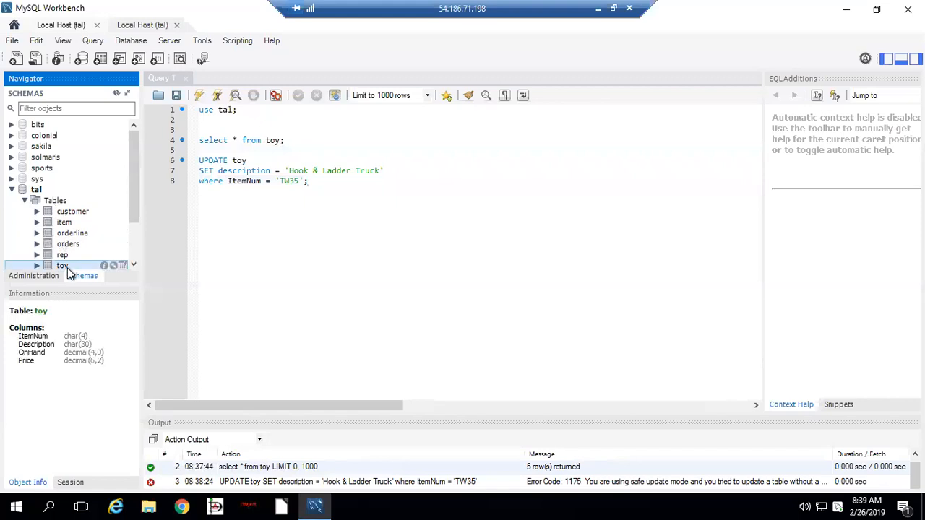
right_click(68, 270)
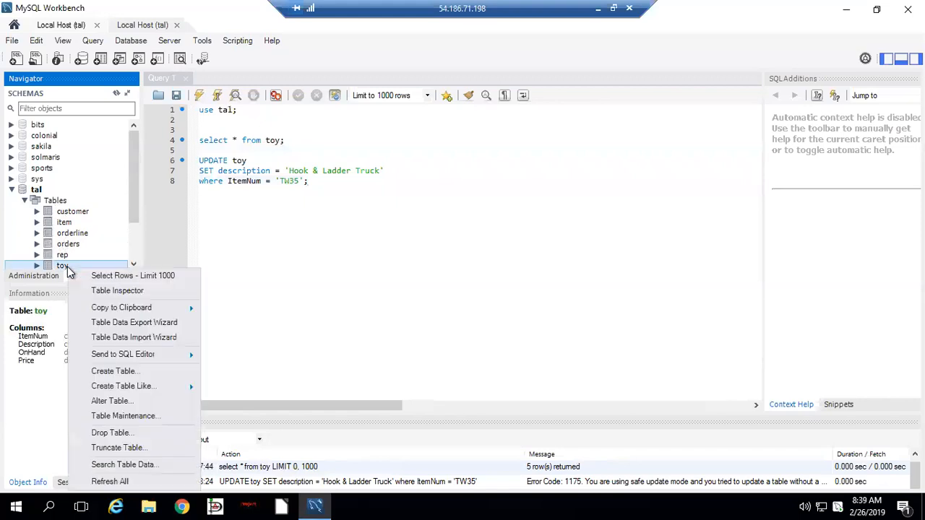
left_click(115, 403)
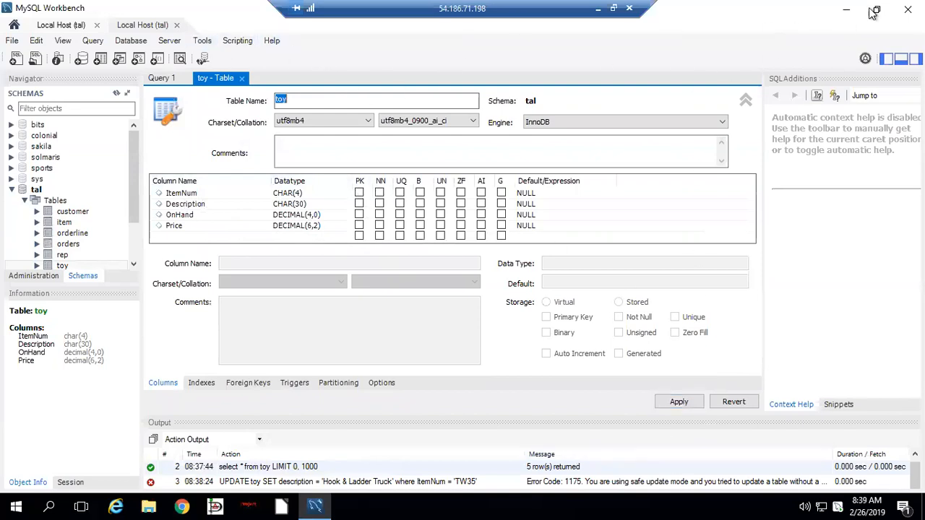
Step: Close the current connection and turn off Safe Updates in the SQL Editor preferences
left_click(176, 25)
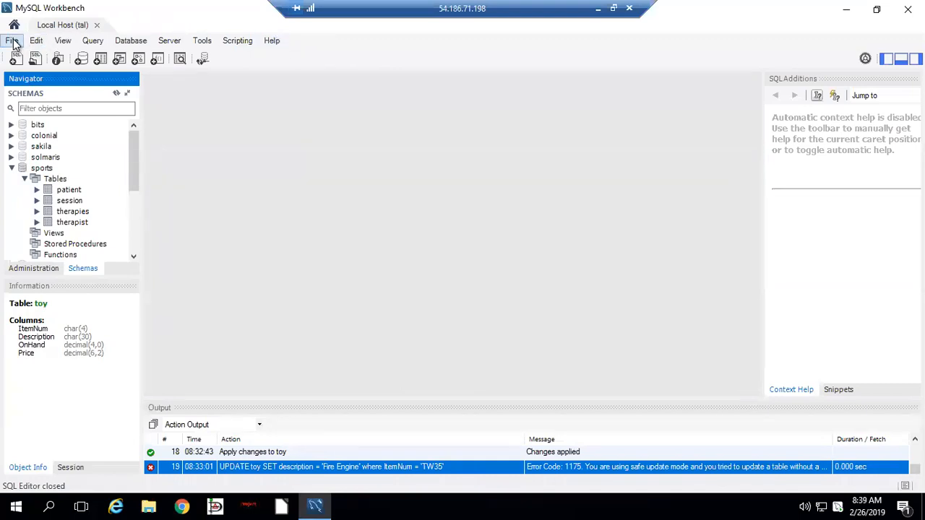
left_click(37, 44)
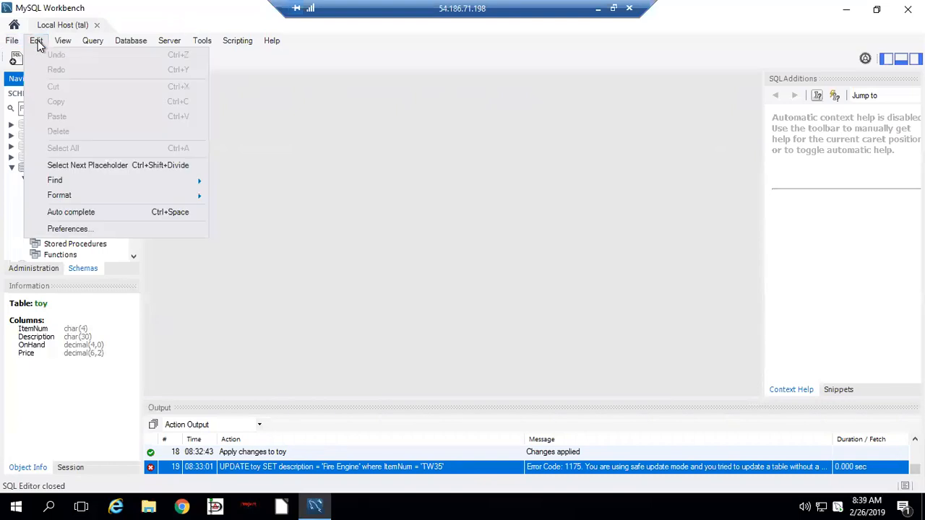
left_click(64, 230)
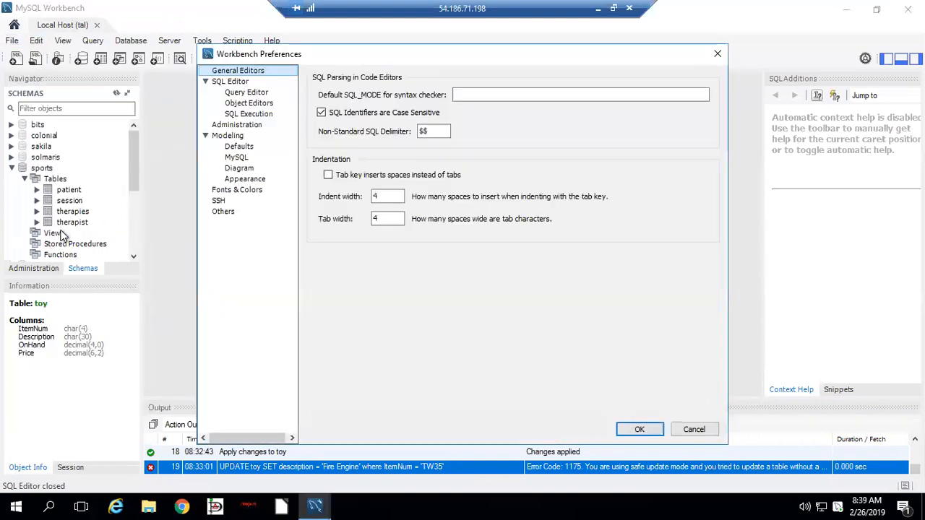
left_click(242, 82)
left_click_drag(713, 159, 715, 238)
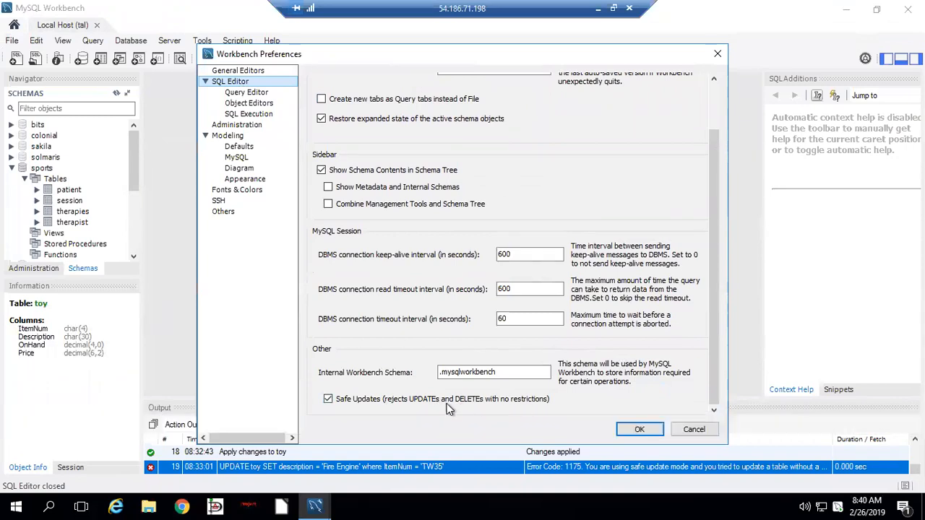
left_click(325, 401)
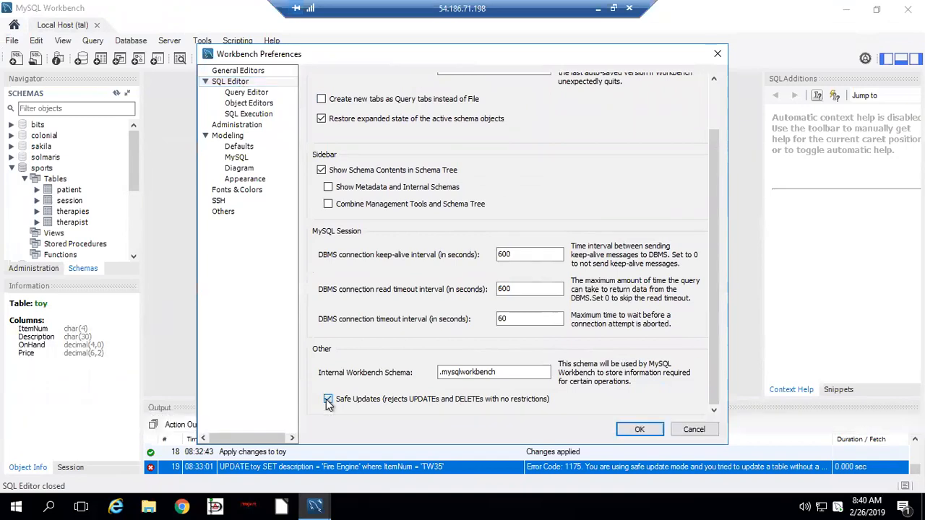
left_click(637, 430)
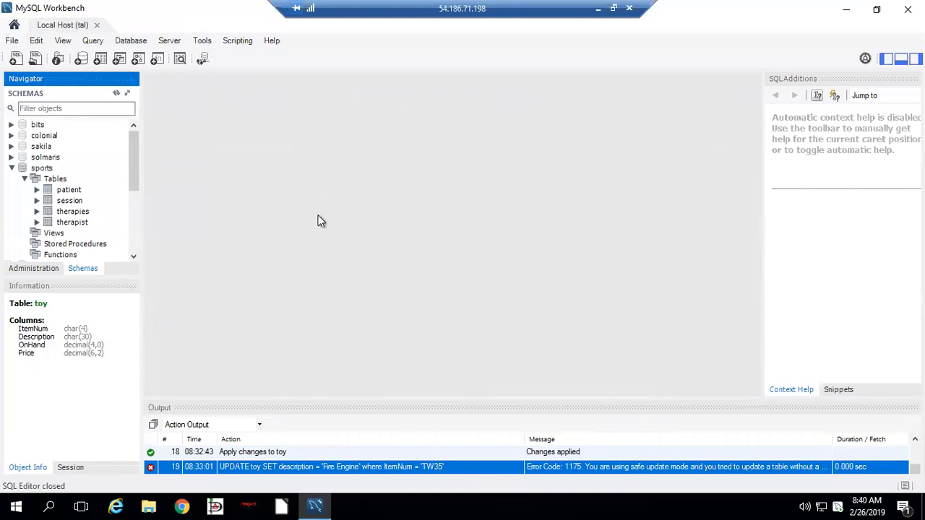
Step: Close the remaining connection and reconnect to Local Host
left_click(281, 189)
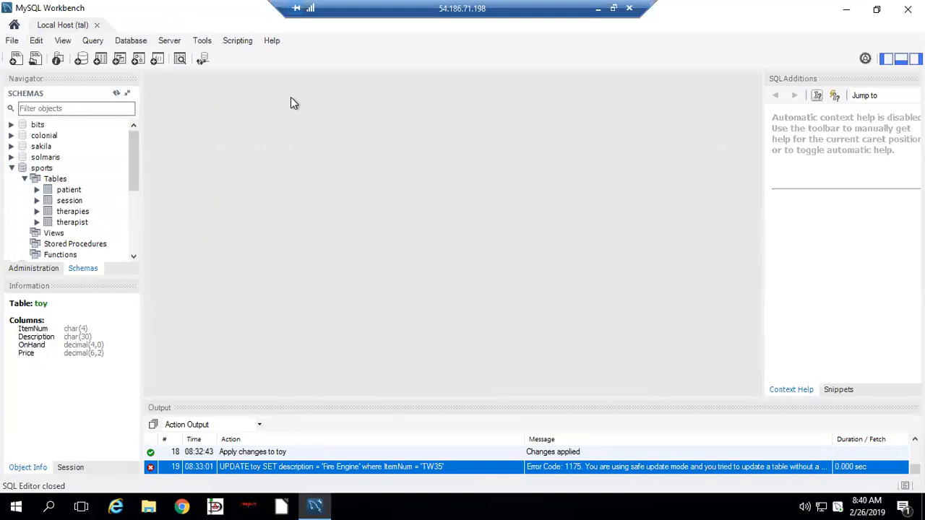
left_click(96, 25)
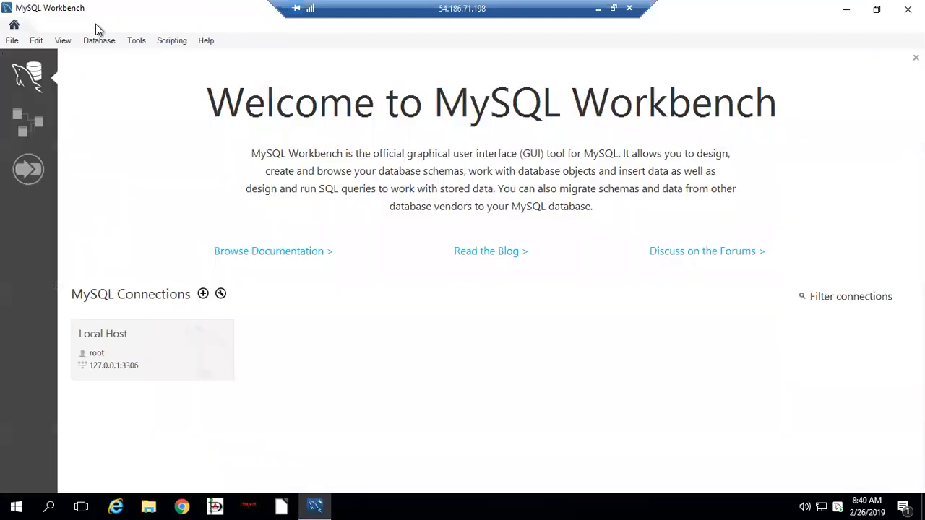
left_click(124, 346)
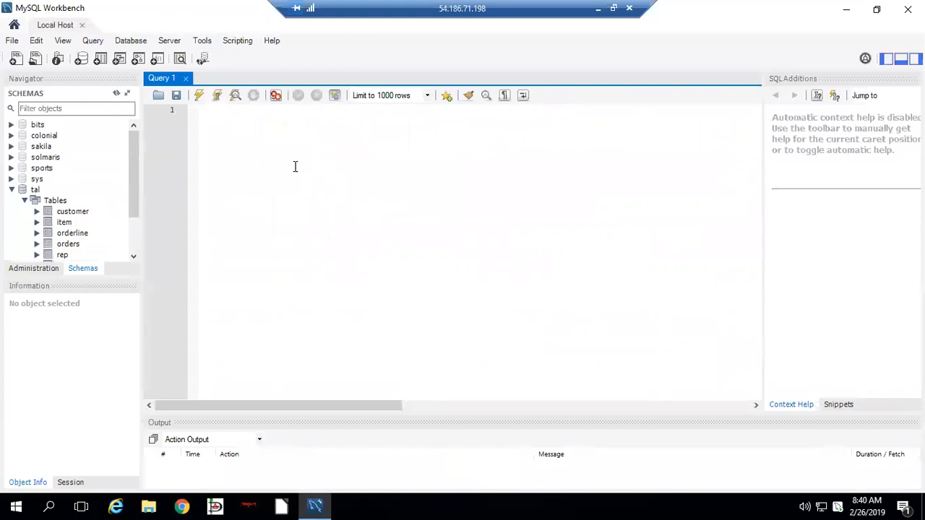
Step: Fill the new query with use tal, select * from toy, and the UPDATE setting TW35's description to 'Hook & Ladder Truck'
type("use tal;   select * from use tal;   select * from toy;    UPDATE toy  SET description = 'Hook & Ladder Truck'  where ItemNum = 'TW35';toy;    UPDATE toy  SET description = 'Hook & Ladder Truck'  where ItemNum = 'TW35';")
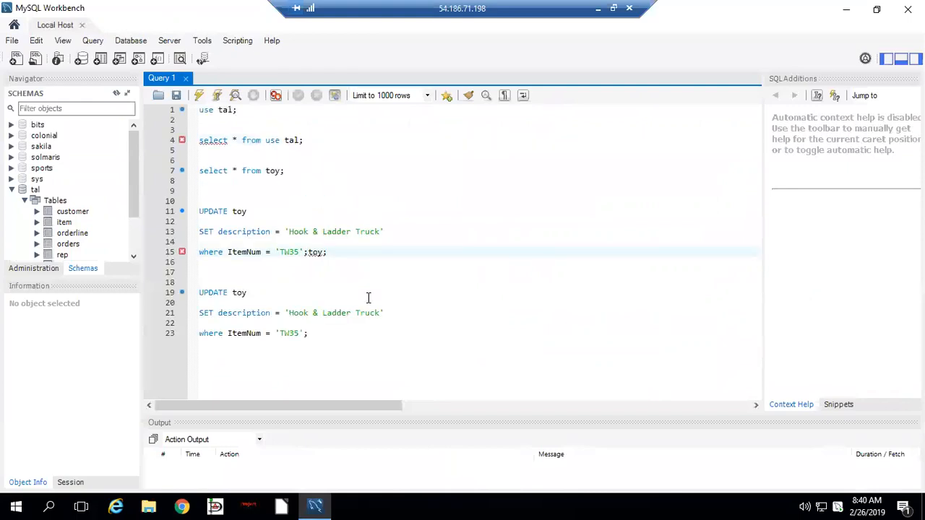
key("ctrl+a")
type("use tal;   select * from toy;    UPDATE toy  SET description = 'Hook & Ladder Truck'  where ItemNum = 'TW35';")
Step: Remove the extra blank lines before the SELECT statement and between the clauses of the UPDATE statement
left_click(264, 129)
key("Delete")
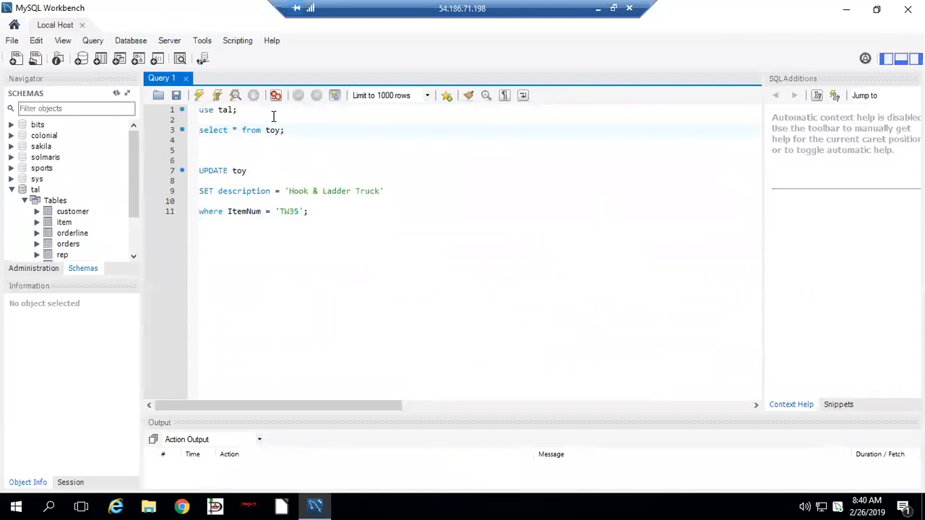
key("Down")
key("Down")
key("Delete")
key("Down")
key("Down")
key("Delete")
key("Delete")
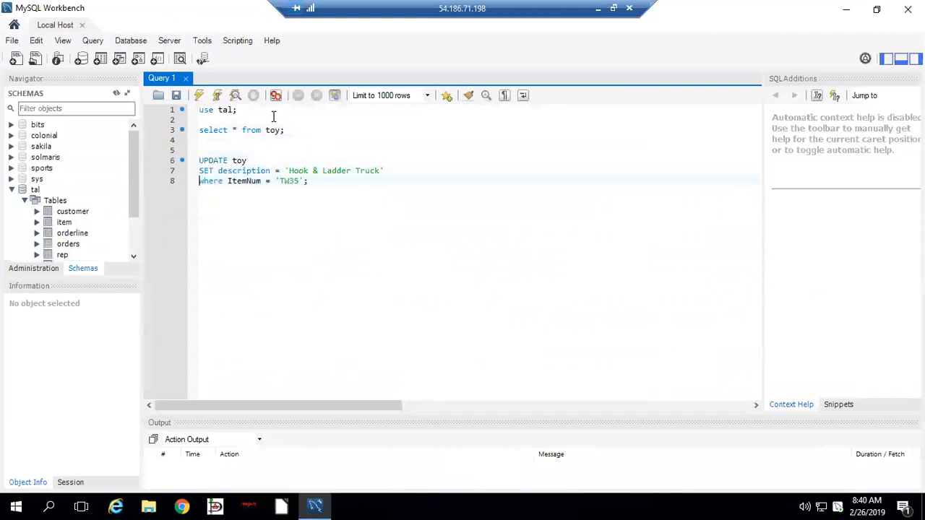
Step: Run the use tal and toy SELECT statements, followed by only the UPDATE statement for item TW35
left_click_drag(295, 131, 155, 114)
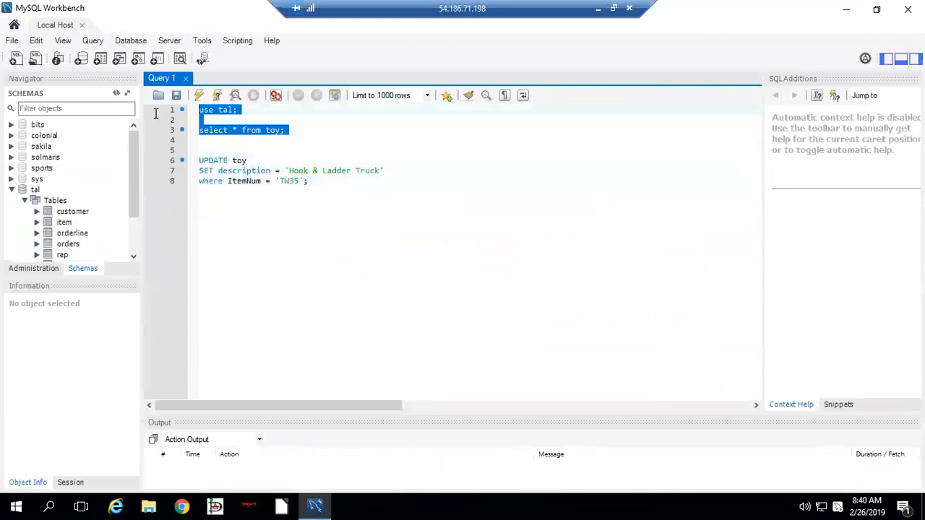
left_click(200, 99)
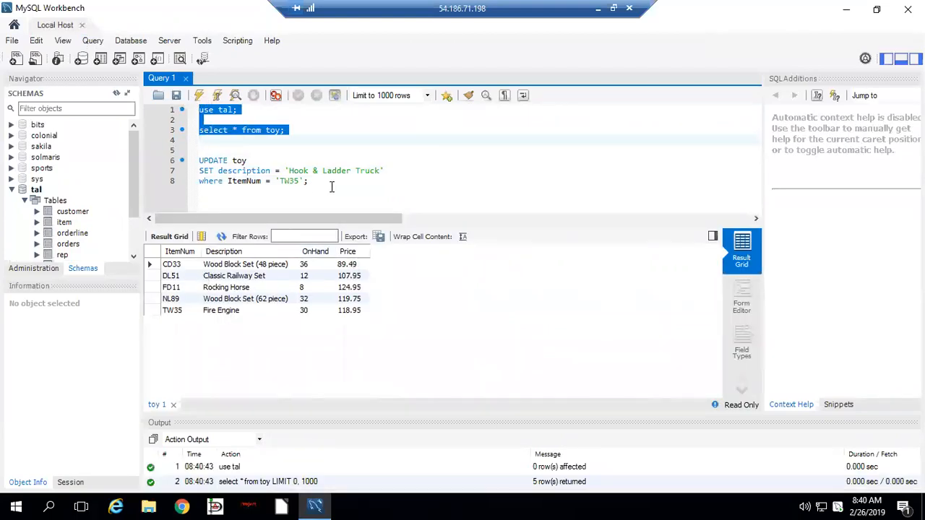
left_click_drag(319, 183, 166, 153)
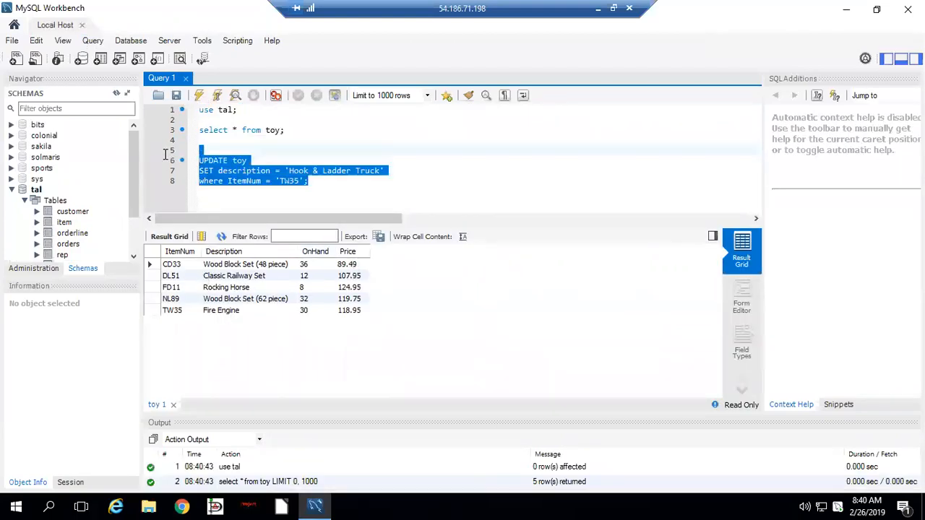
left_click(200, 96)
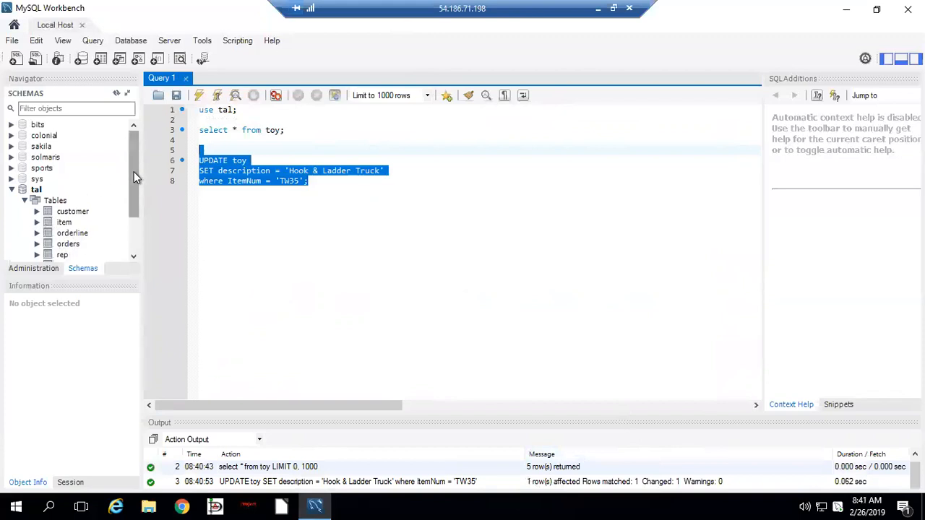
Step: Alter the tal database's toy table to make ItemNum the primary key, and apply the generated SQL script to the database
left_click_drag(134, 172, 133, 206)
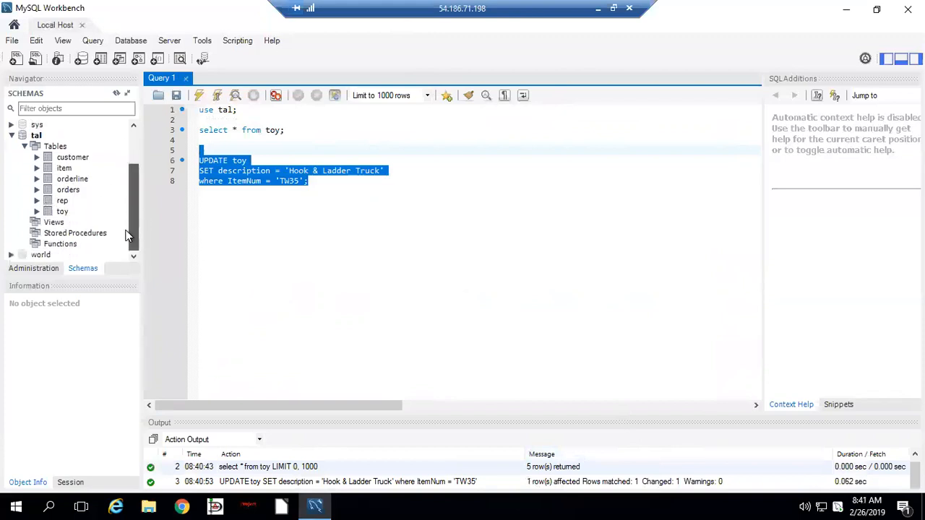
left_click(37, 211)
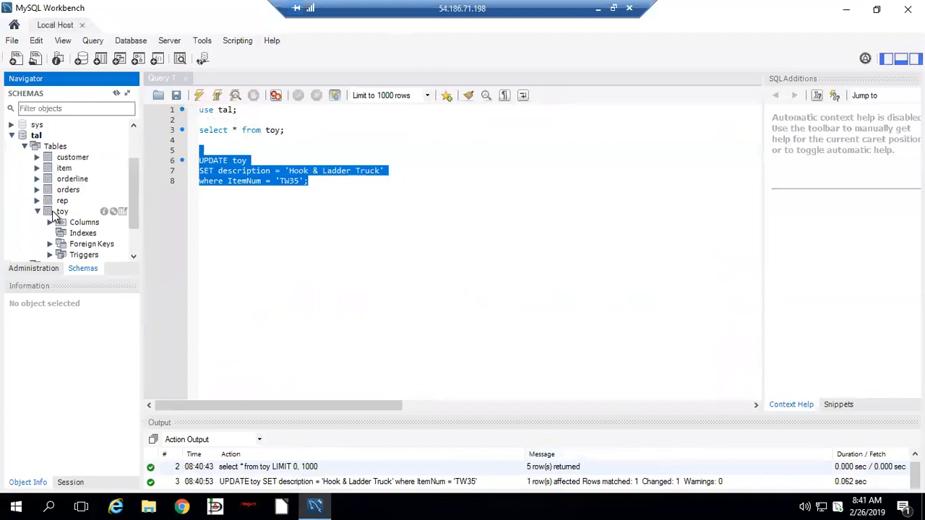
right_click(56, 212)
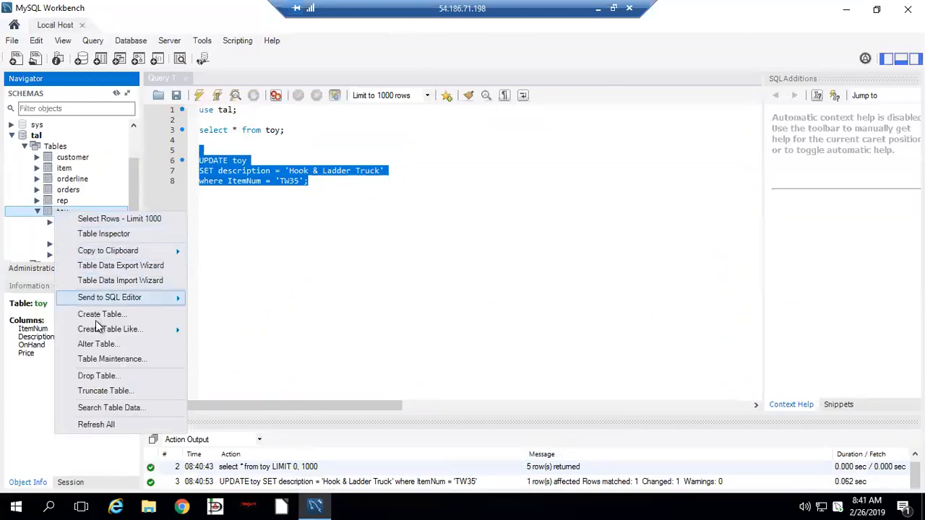
left_click(108, 344)
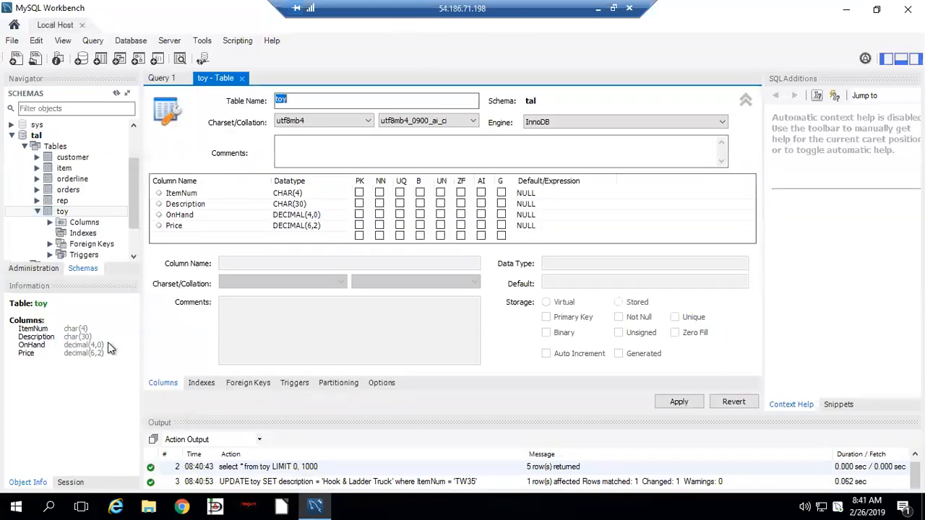
left_click(359, 193)
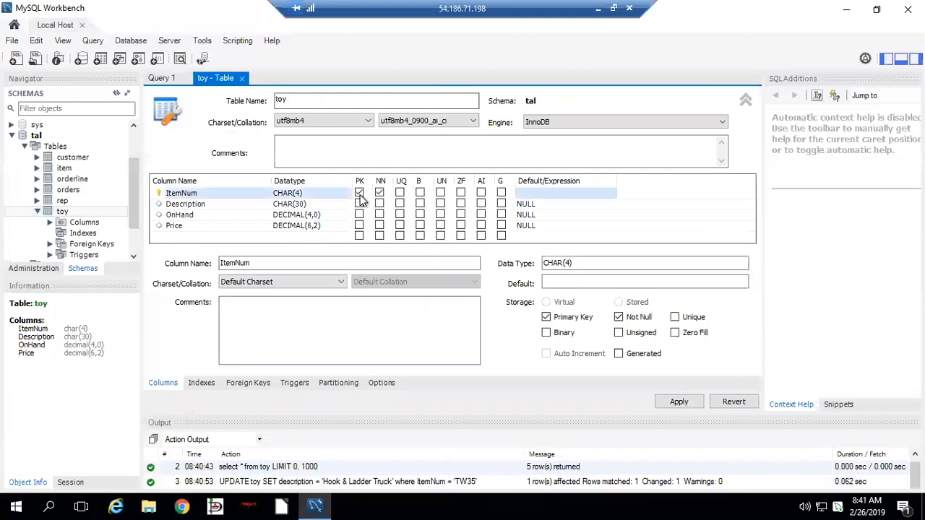
left_click(679, 403)
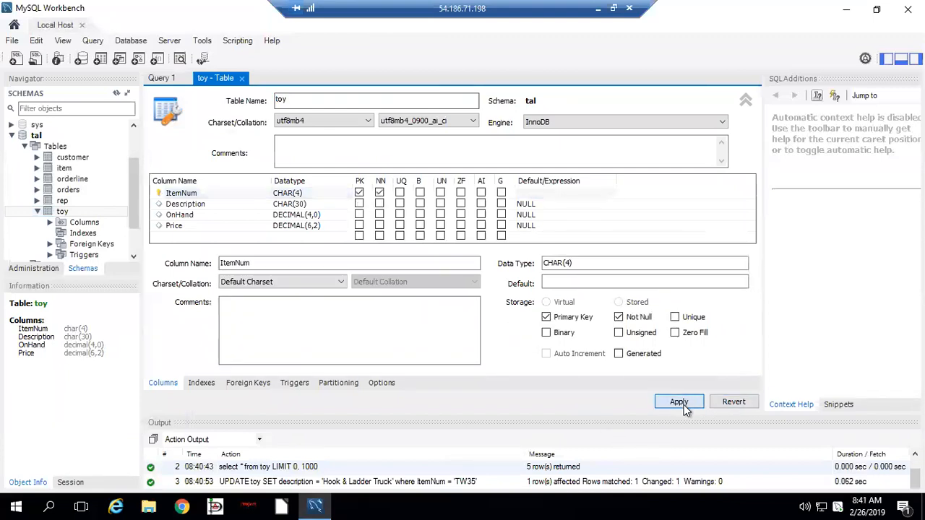
left_click(648, 429)
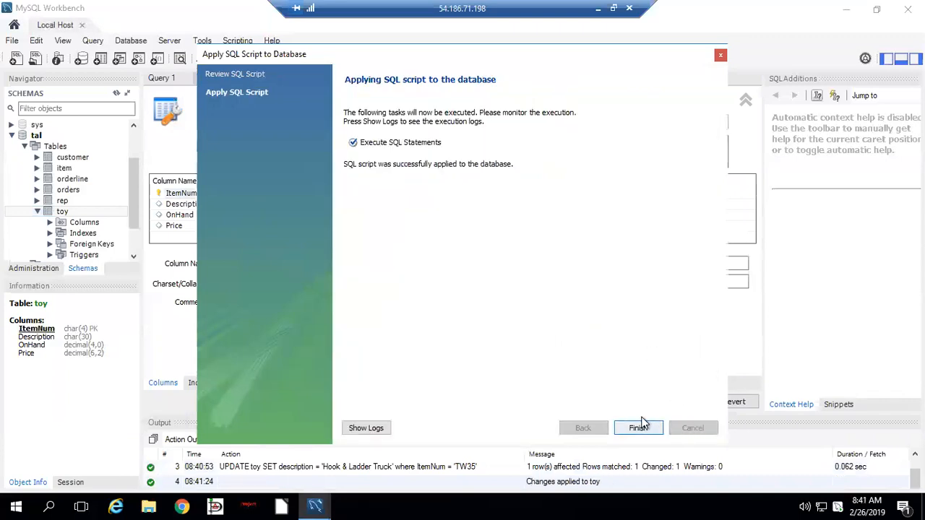
left_click(637, 429)
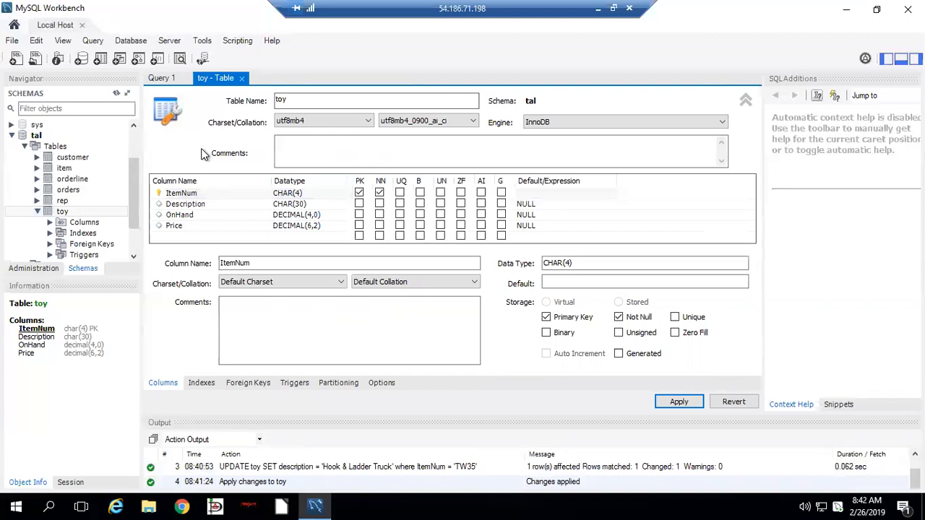
Step: Check the Safe Updates option in the SQL Editor preferences and close the preferences
left_click(38, 41)
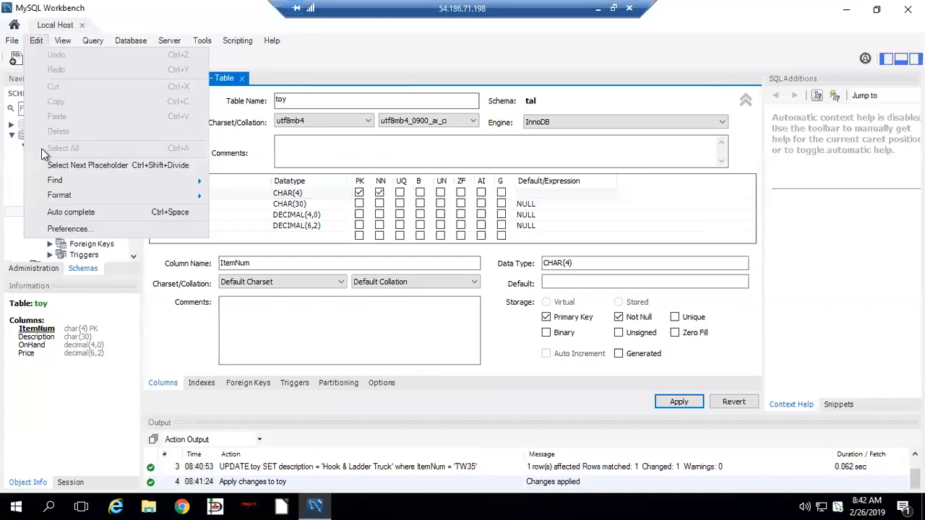
left_click(66, 229)
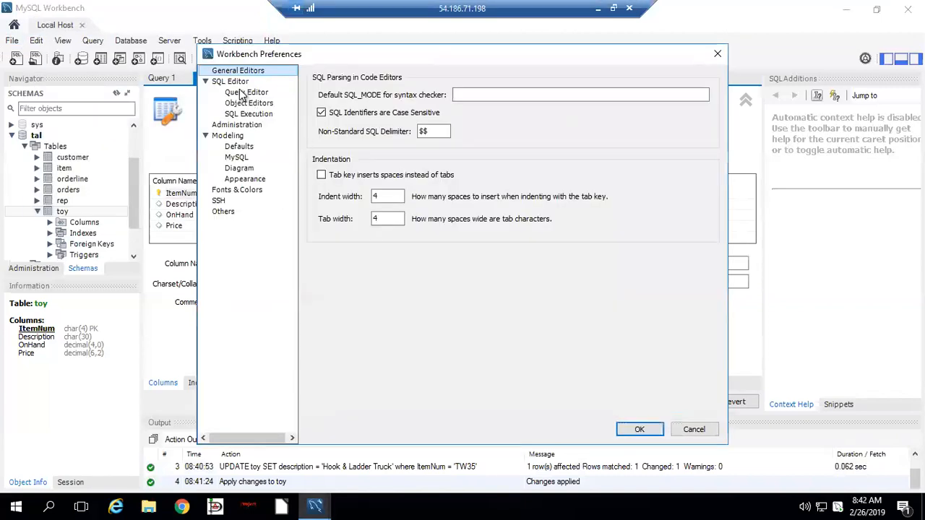
left_click(234, 81)
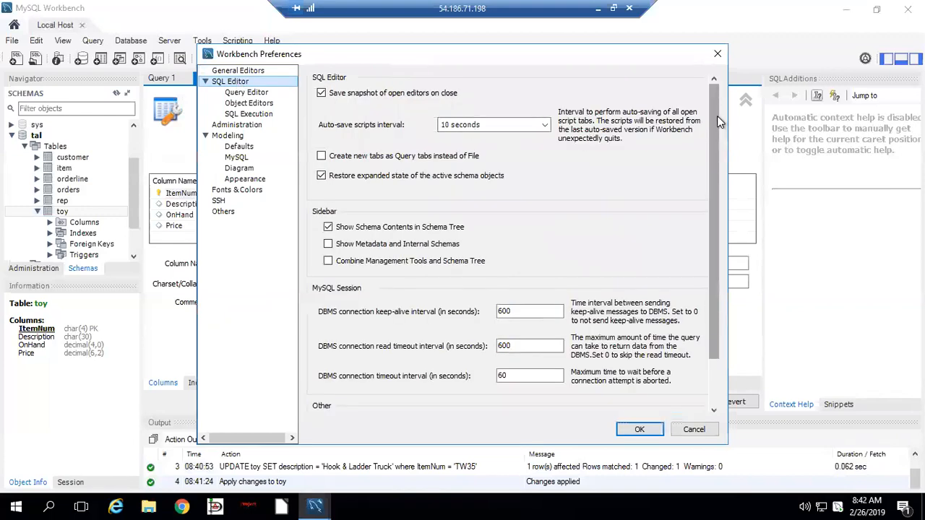
scroll(709, 172, "down", 3)
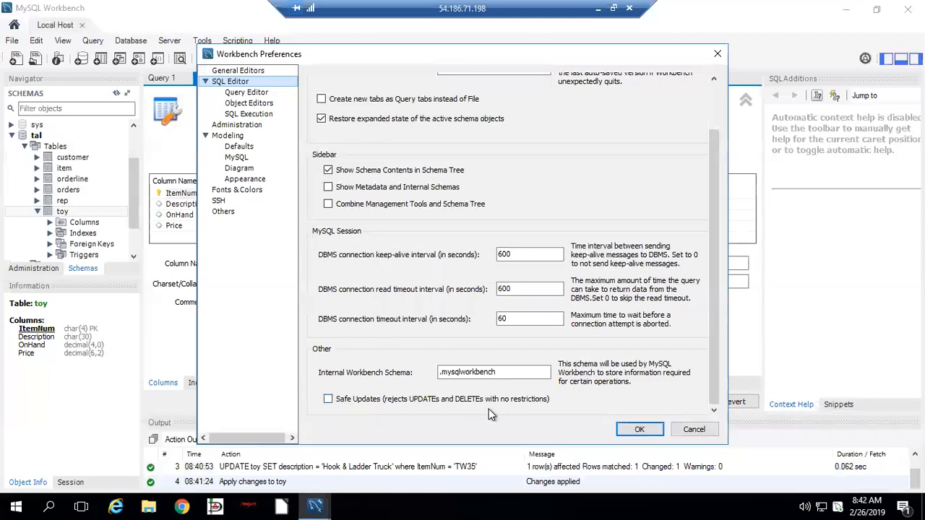
left_click(640, 430)
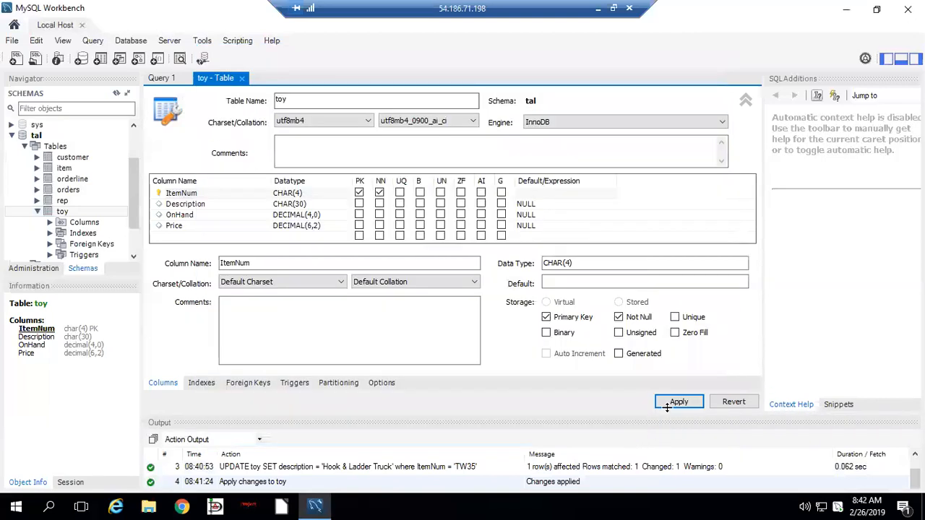